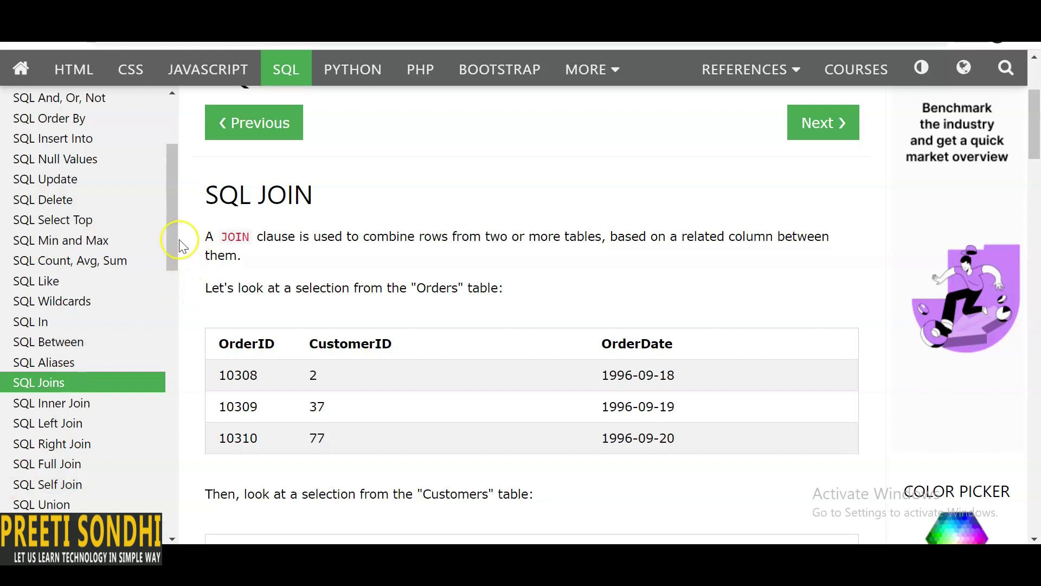
pyautogui.moveTo(176, 236); pyautogui.dragTo(170, 257)
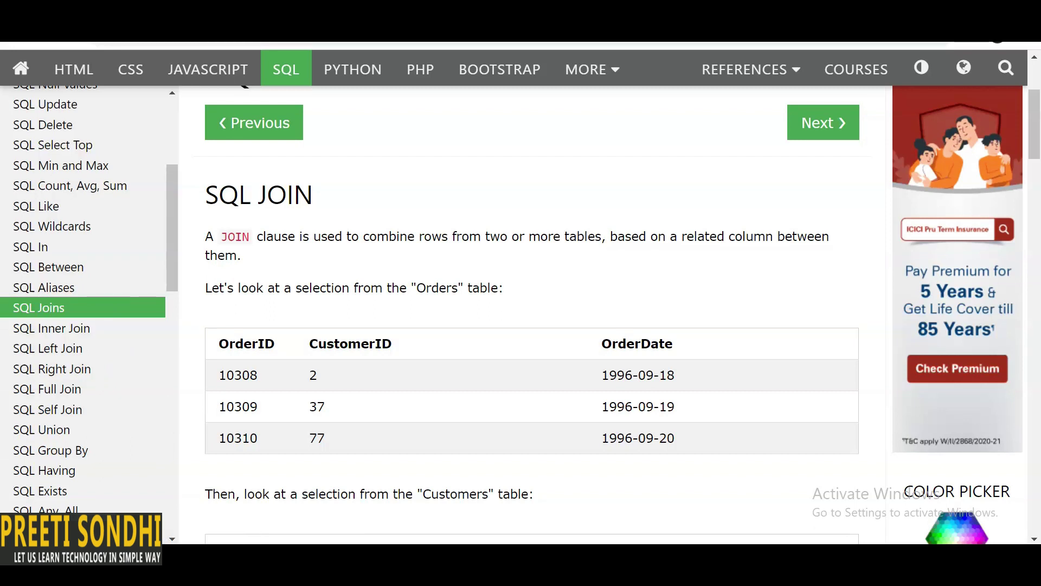
# - Leave the JOIN tutorial page and return to MySQL Workbench with the org schema
pyautogui.hotkey('alt', 'Tab')
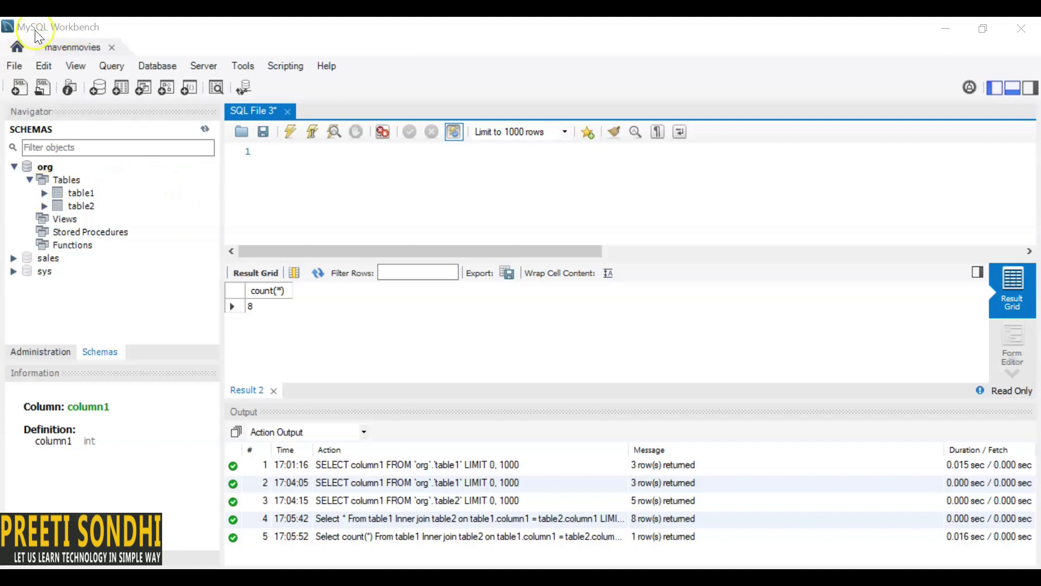
# - Select rows of column1 from table1 (1, 0, 1) and table2 (1, 0, 1, 0, 1)
pyautogui.click(44, 193)
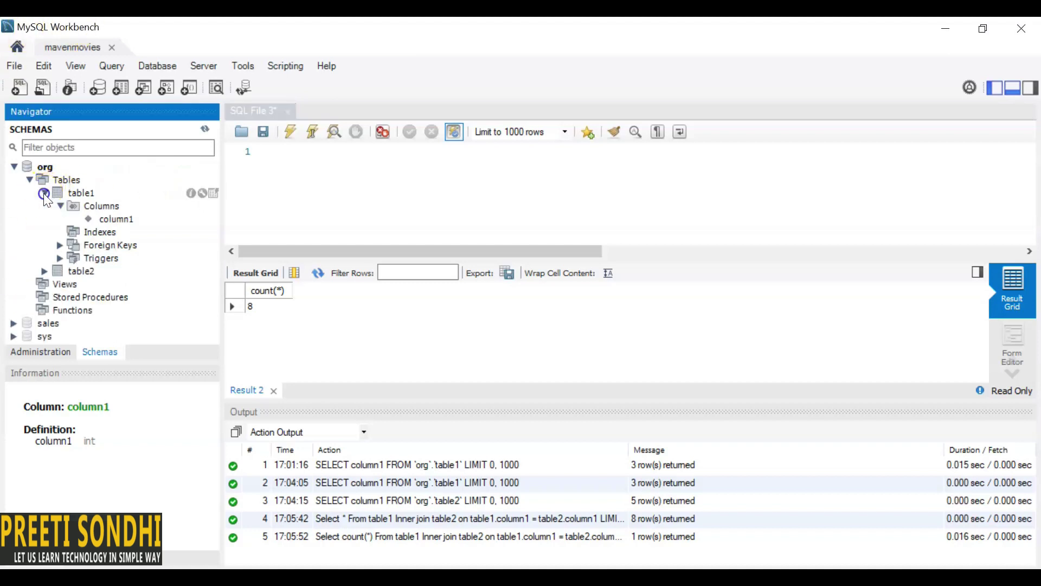
pyautogui.rightClick(110, 221)
pyautogui.click(188, 232)
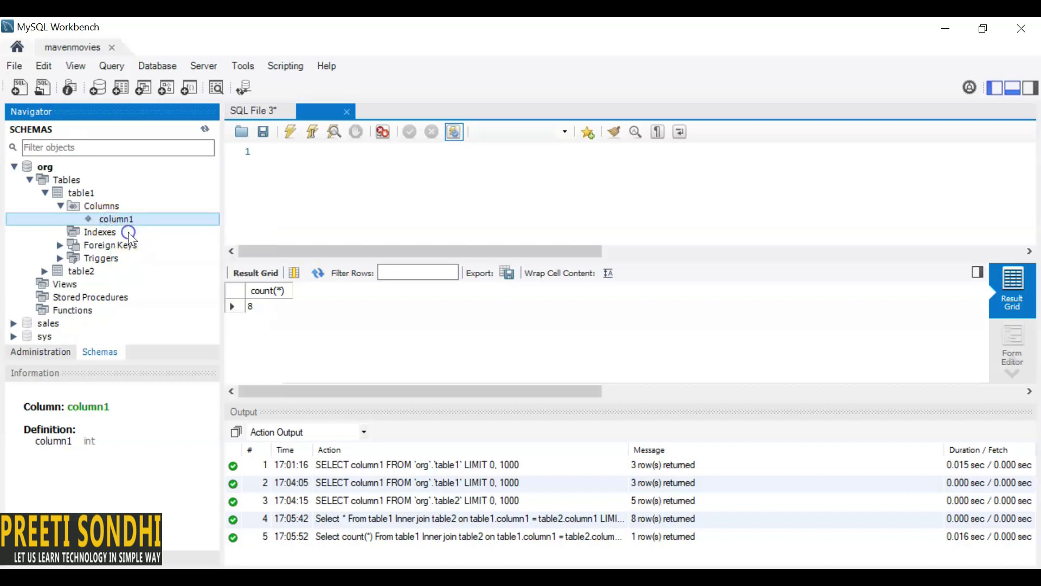
pyautogui.click(45, 270)
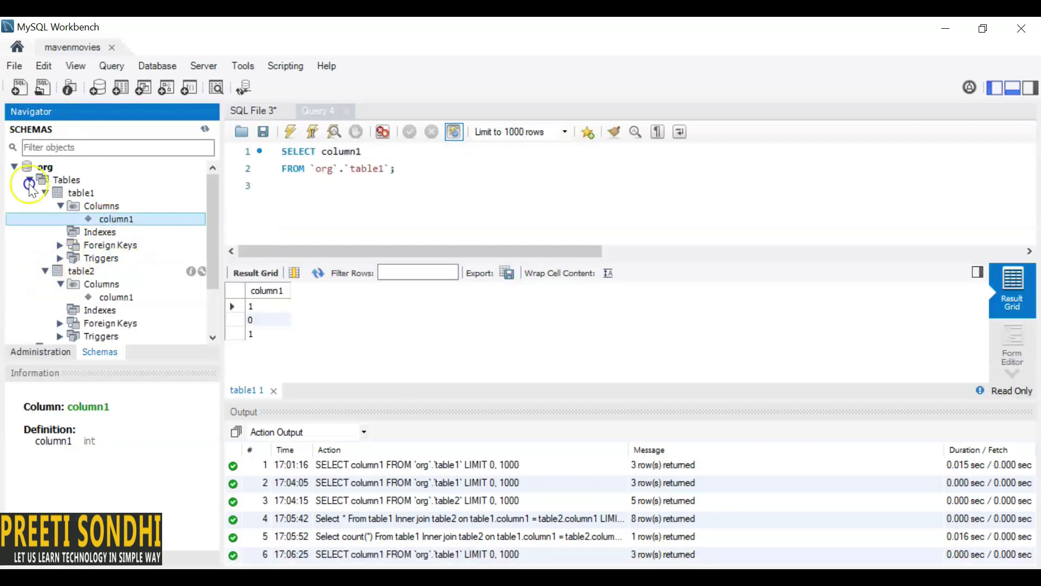
pyautogui.rightClick(110, 298)
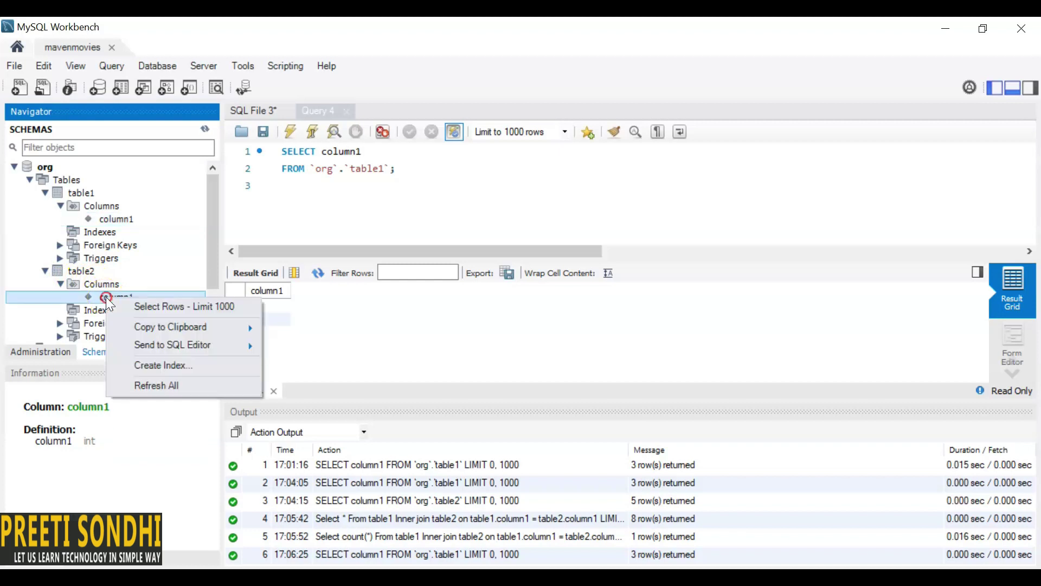
pyautogui.click(175, 304)
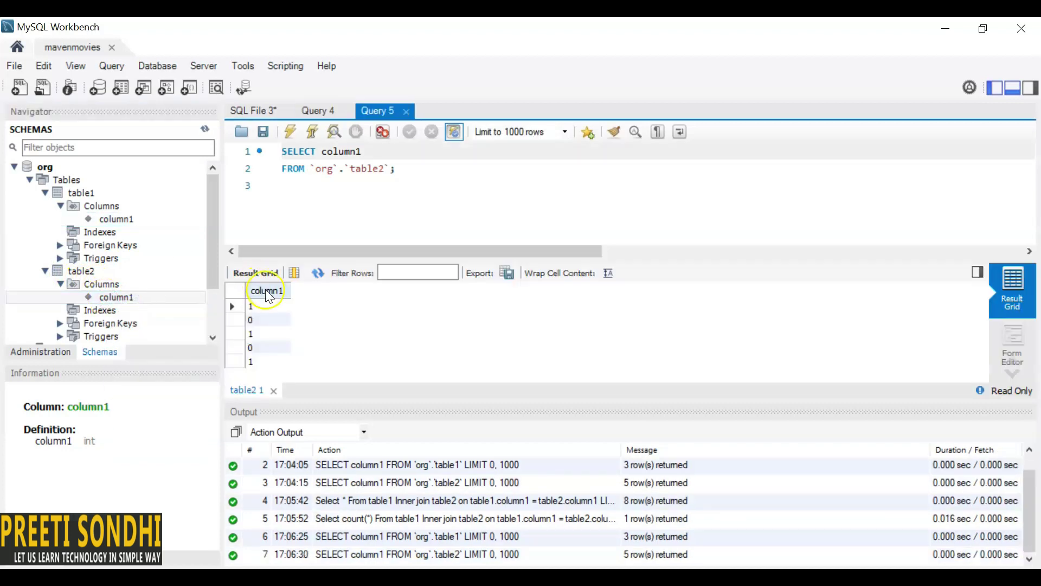
# - In SQL File 3, write select * from table1 inner join table2 on table1.column1=table2.column1
pyautogui.click(257, 109)
pyautogui.write('select')
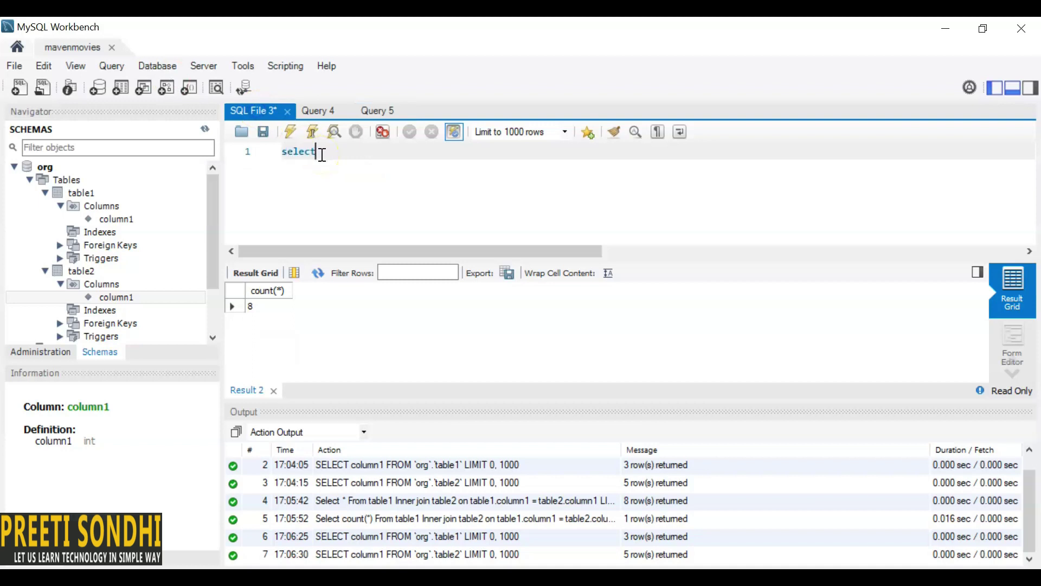
pyautogui.write('*')
pyautogui.press('Return')
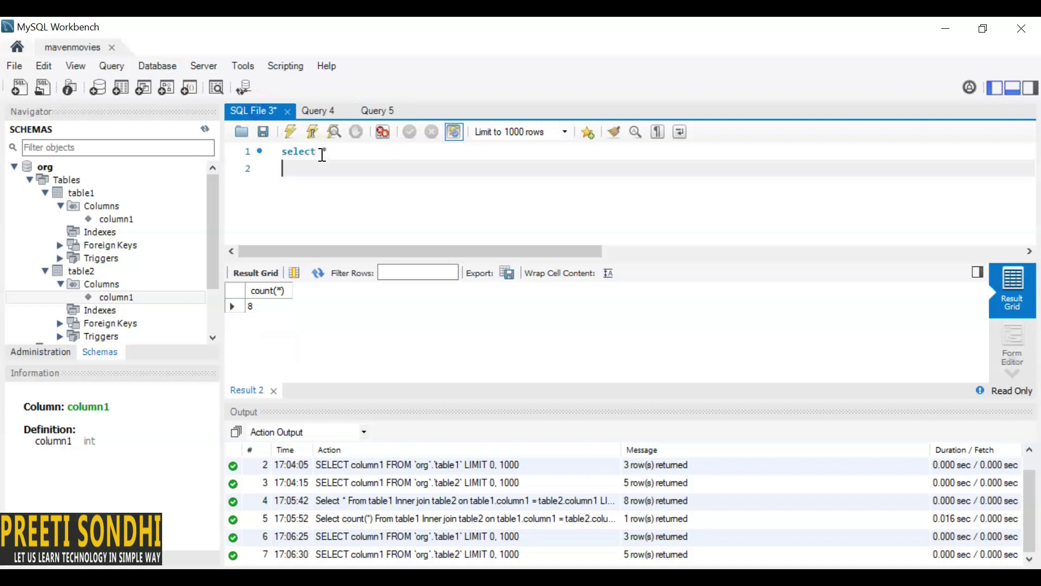
pyautogui.write('from table1')
pyautogui.press('Return')
pyautogui.write('inner join tabl')
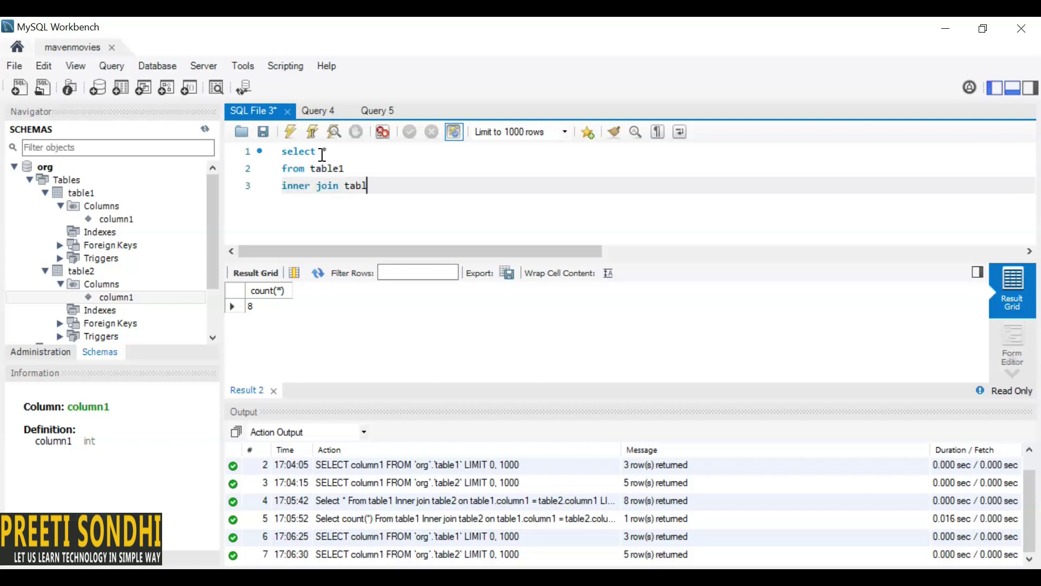
pyautogui.write('e2')
pyautogui.press('Return')
pyautogui.write('on')
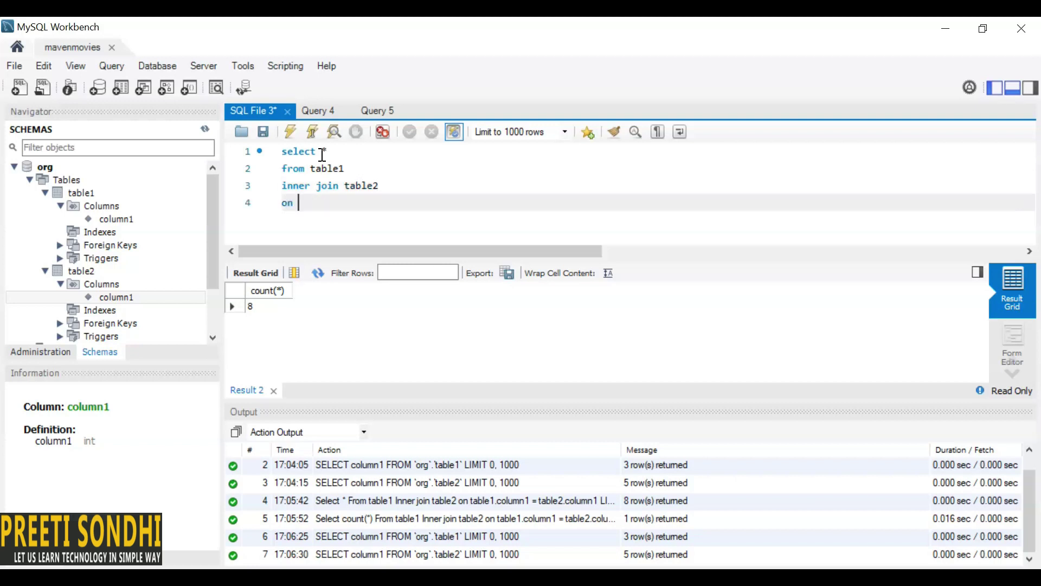
pyautogui.write('table1.')
pyautogui.write('column1=')
pyautogui.write('table')
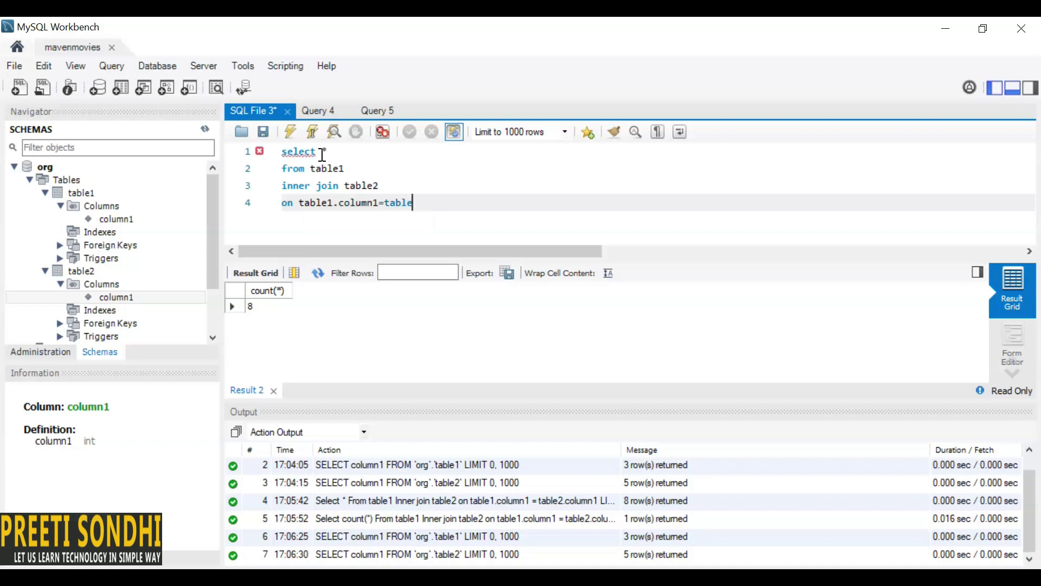
pyautogui.write('2.colum')
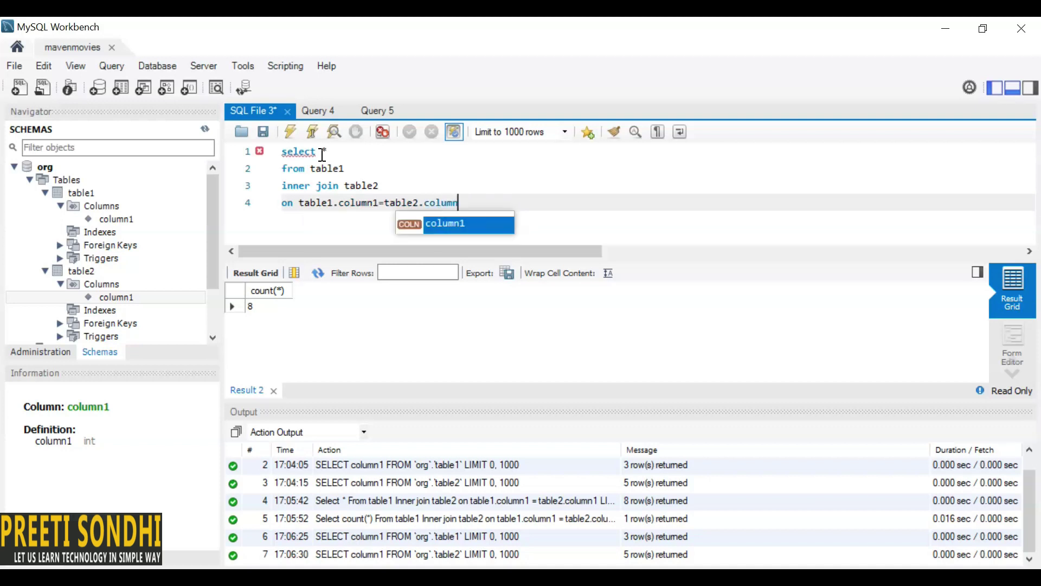
pyautogui.write('n1')
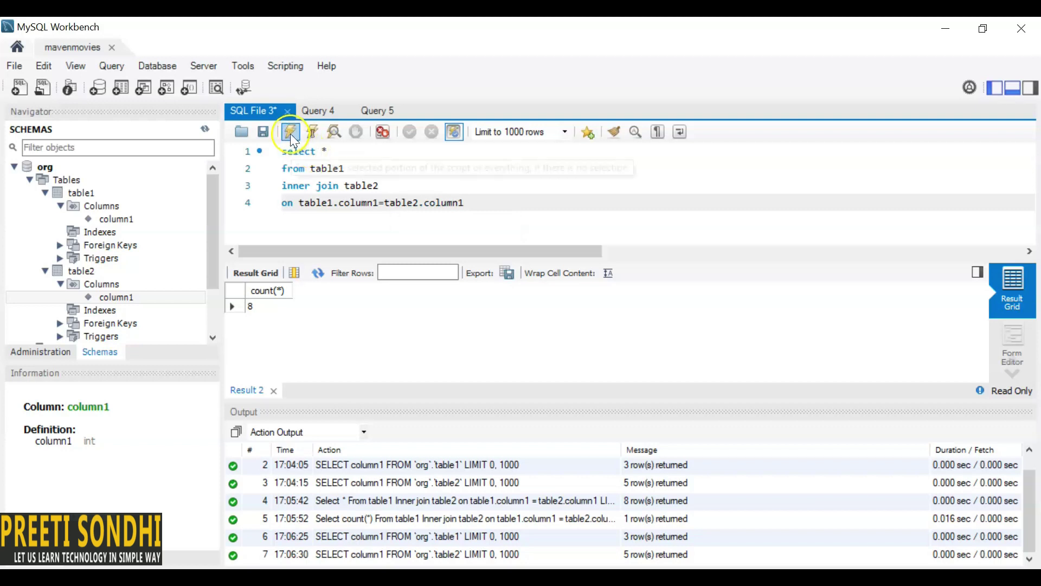
# - Execute the inner join (8 rows), then rewrite it as select count(*) and execute again
pyautogui.click(290, 133)
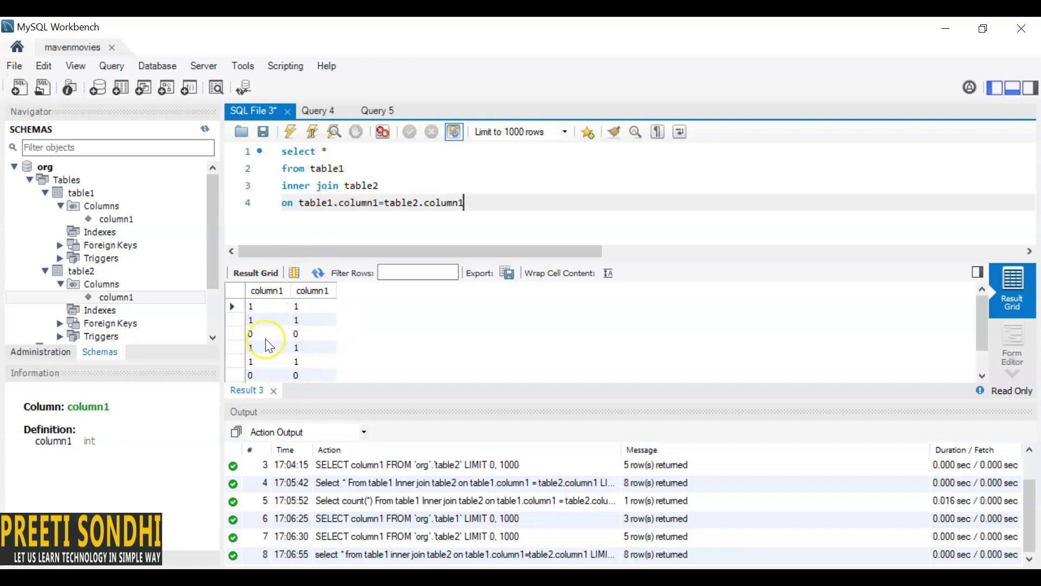
pyautogui.click(322, 150)
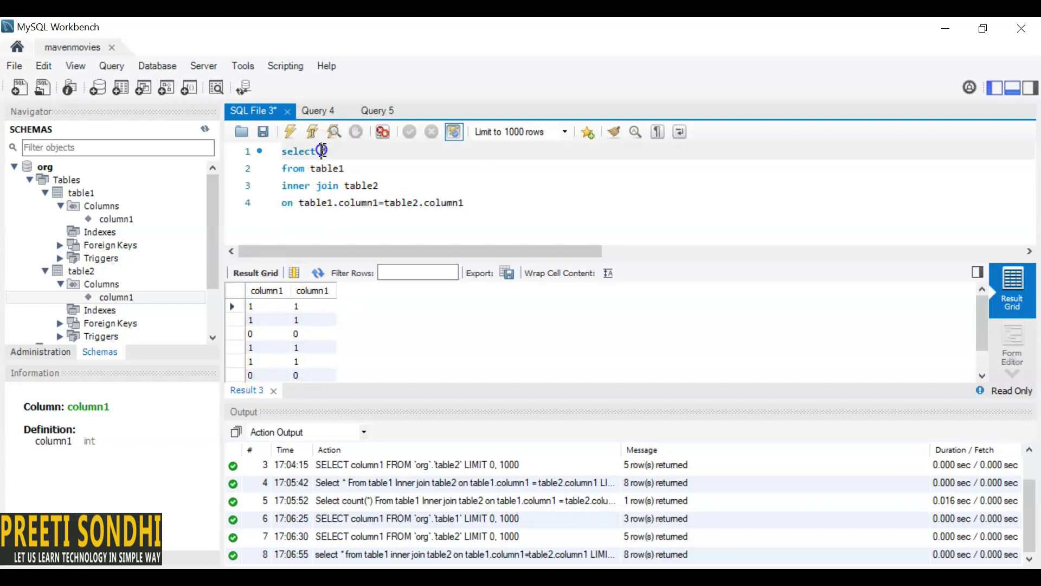
pyautogui.write('count')
pyautogui.write('(*')
pyautogui.press('Right')
pyautogui.write(')')
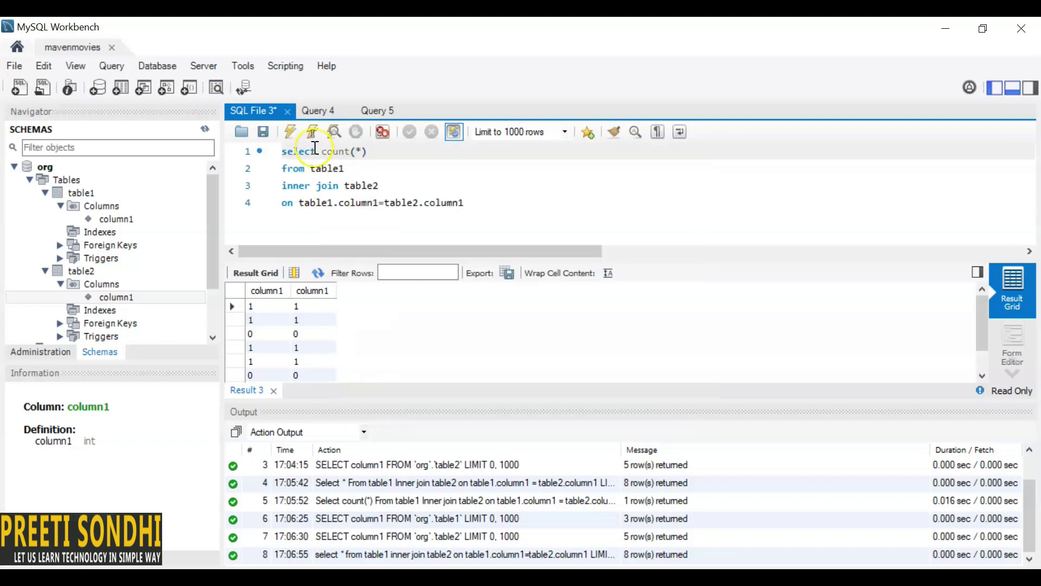
pyautogui.click(291, 131)
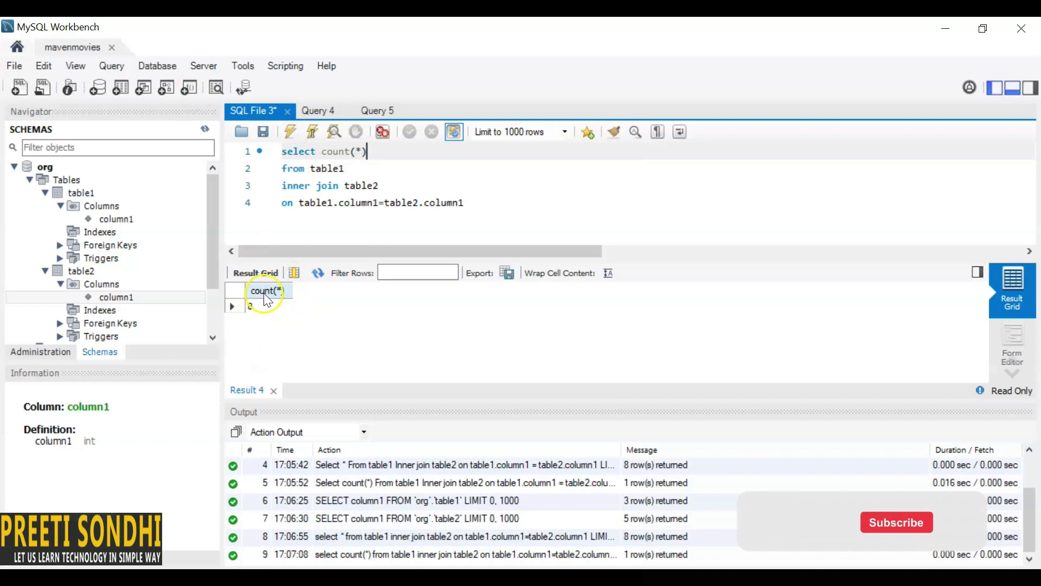